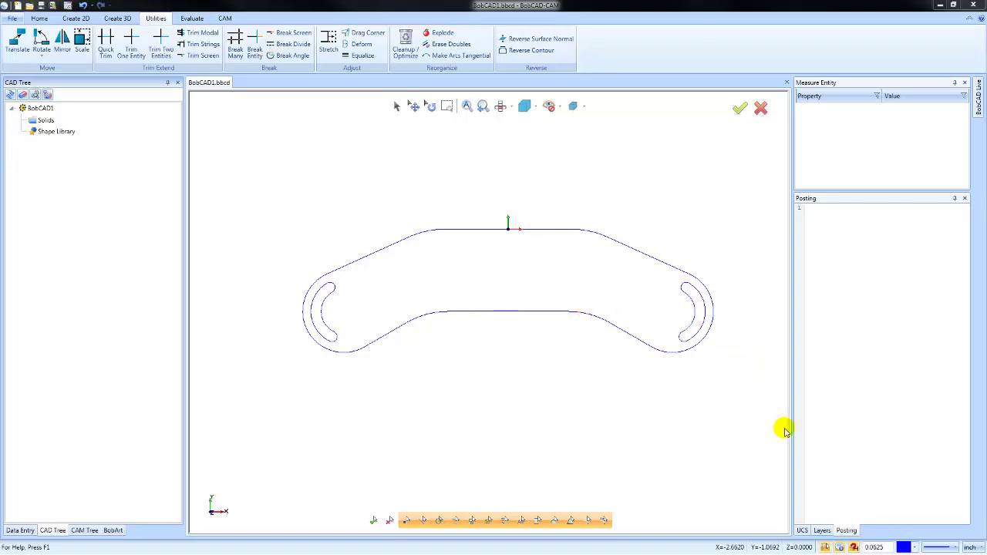
left_click(822, 531)
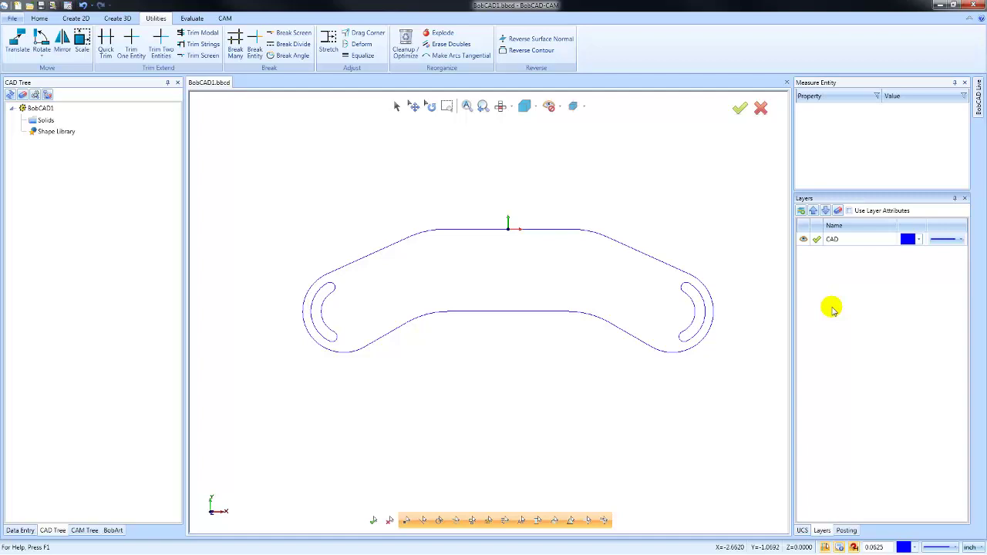
- Add a new layer named '1' from the Layers panel, making it the active layer
right_click(818, 263)
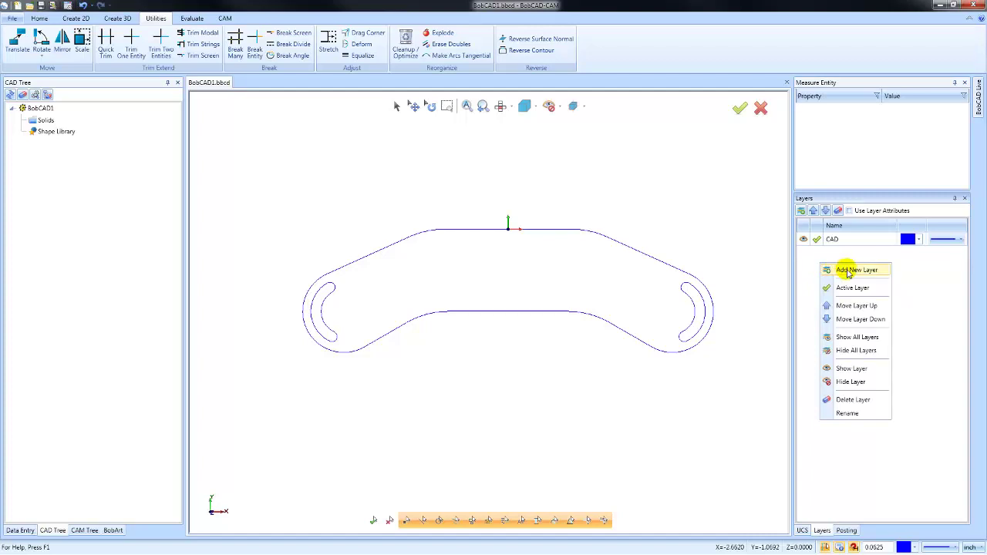
left_click(848, 272)
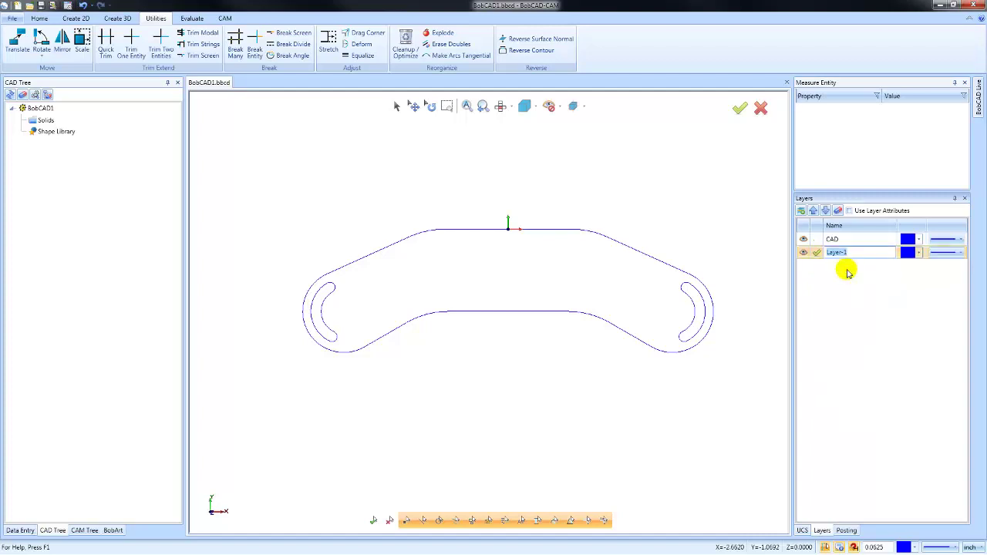
type("1")
key("Return")
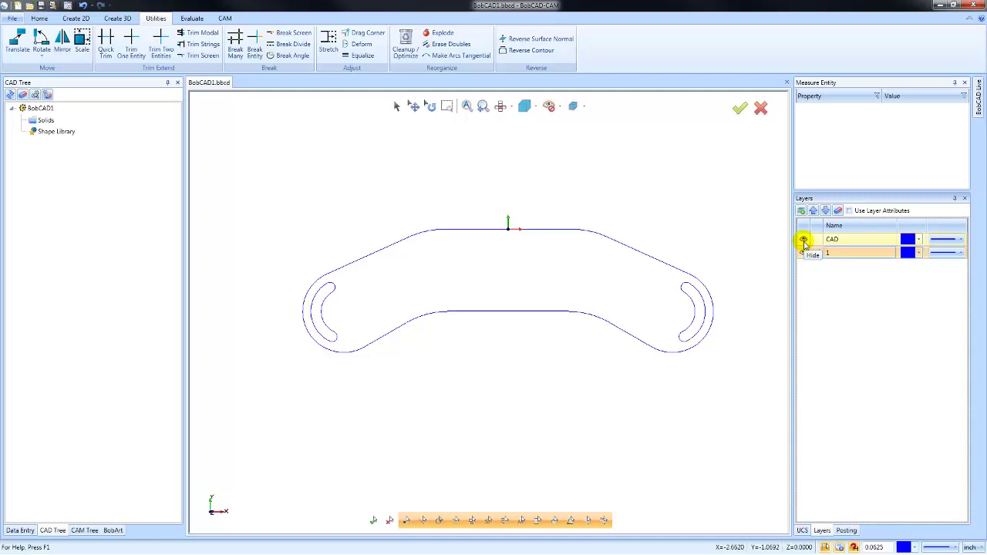
left_click(803, 242)
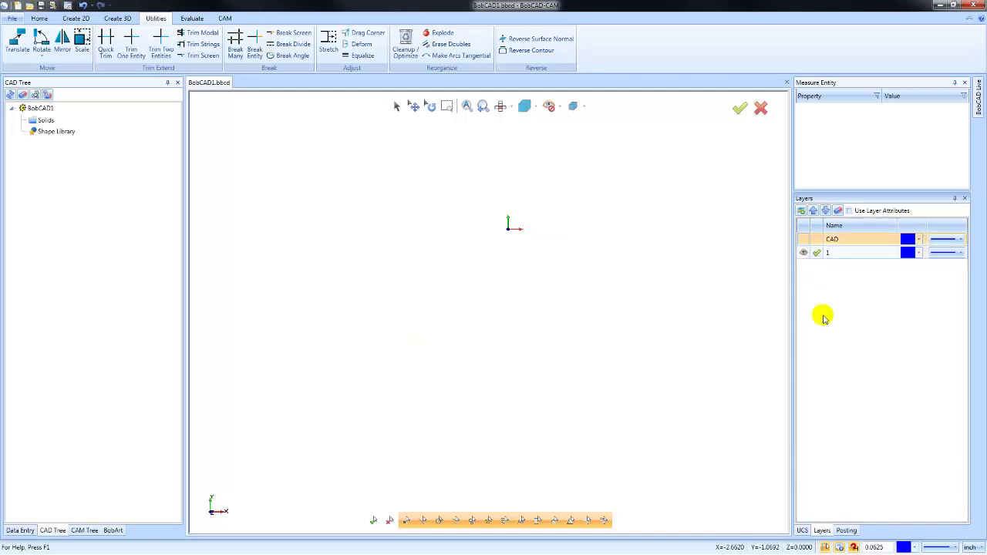
left_click(803, 240)
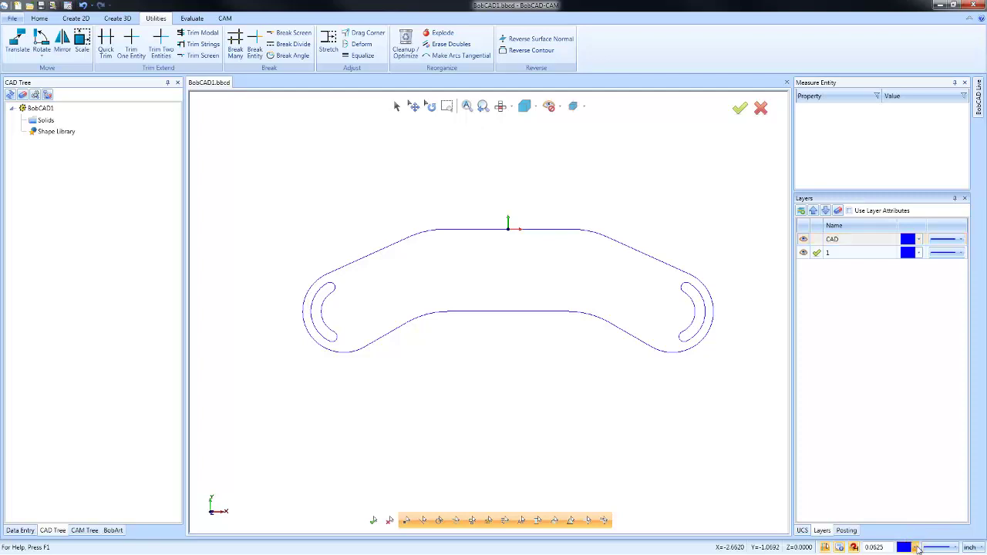
- Set the current drawing colour to olive-brown and bring up the Create 2D tools
left_click(918, 547)
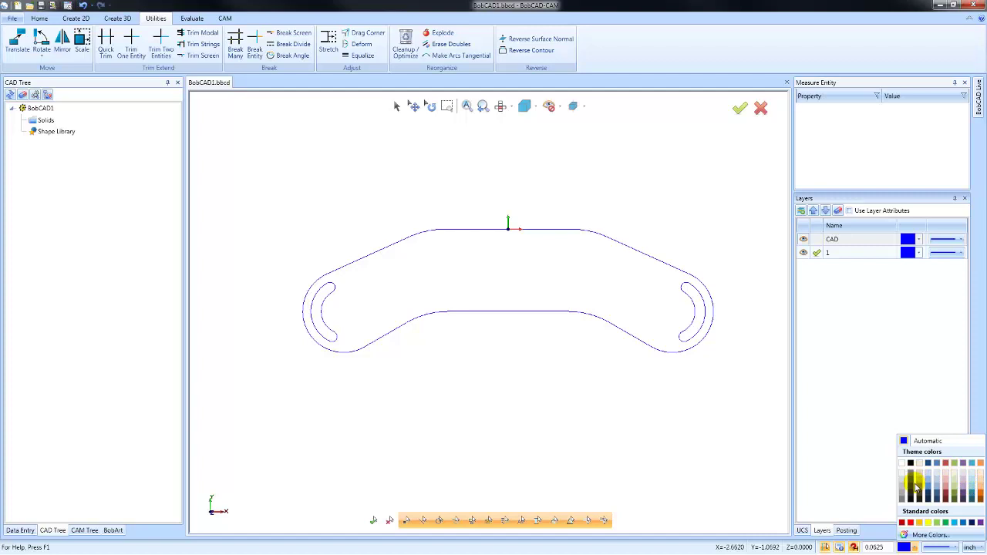
left_click(848, 420)
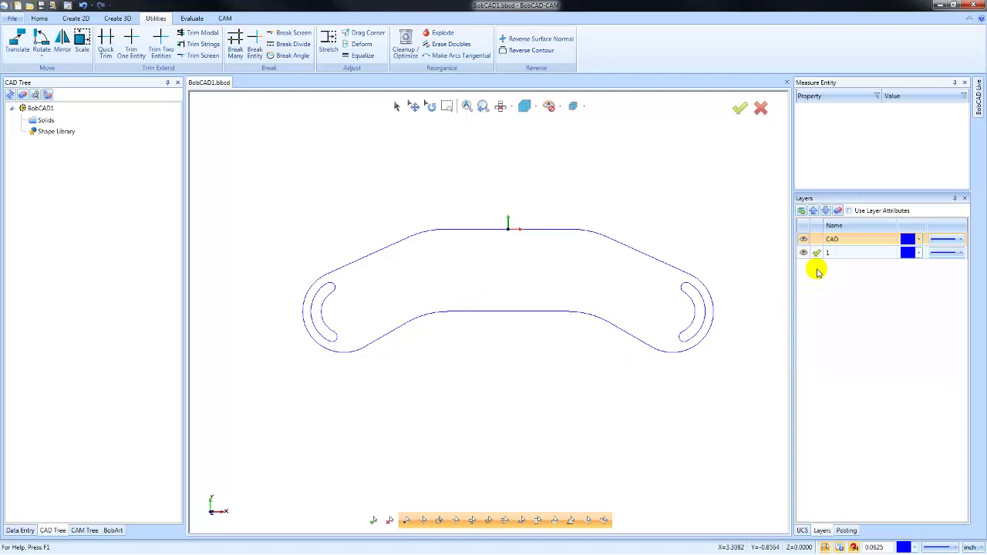
left_click(913, 547)
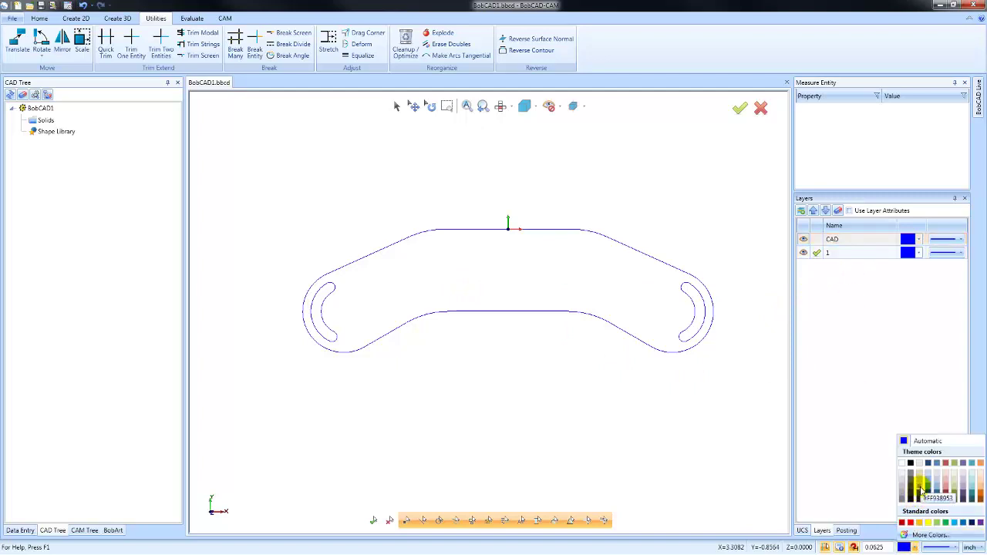
left_click(919, 490)
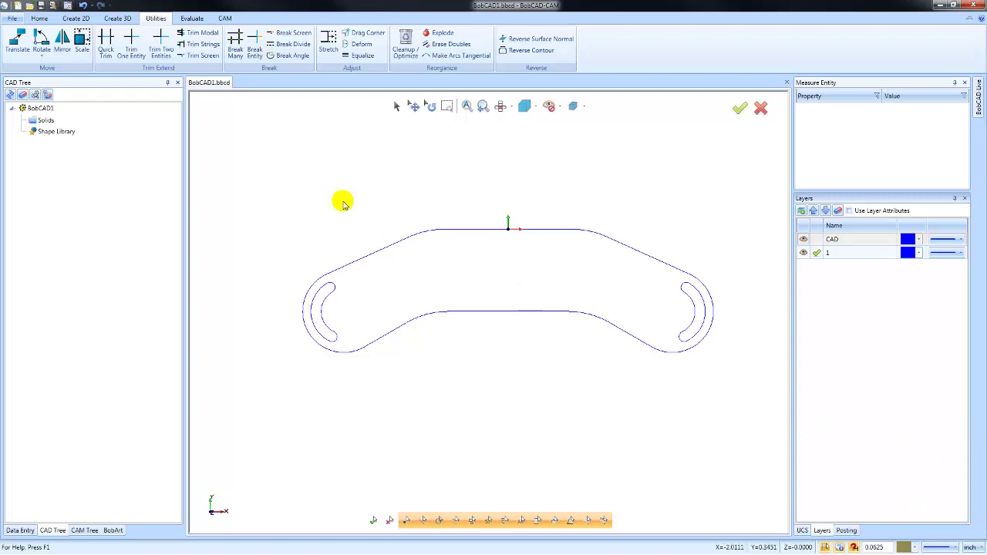
left_click(76, 17)
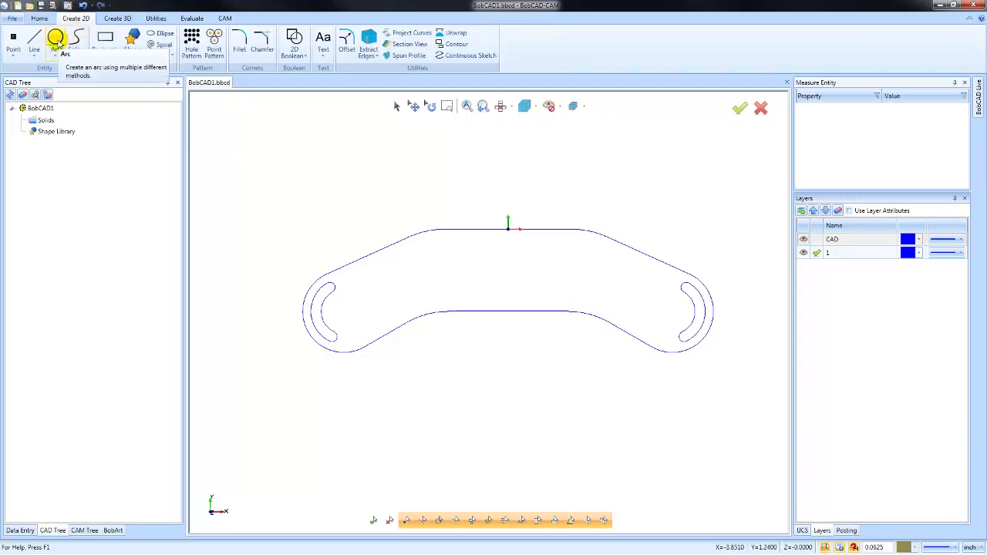
- Draw a circle with Arc 2 Points - Center, centred on the left slot arc's centre
left_click(55, 38)
left_click(33, 128)
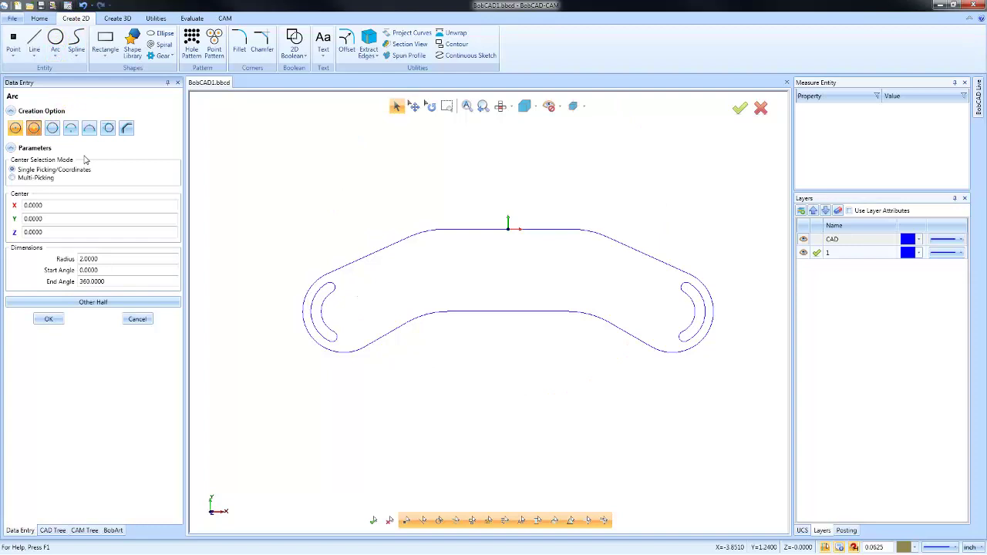
left_click(345, 311)
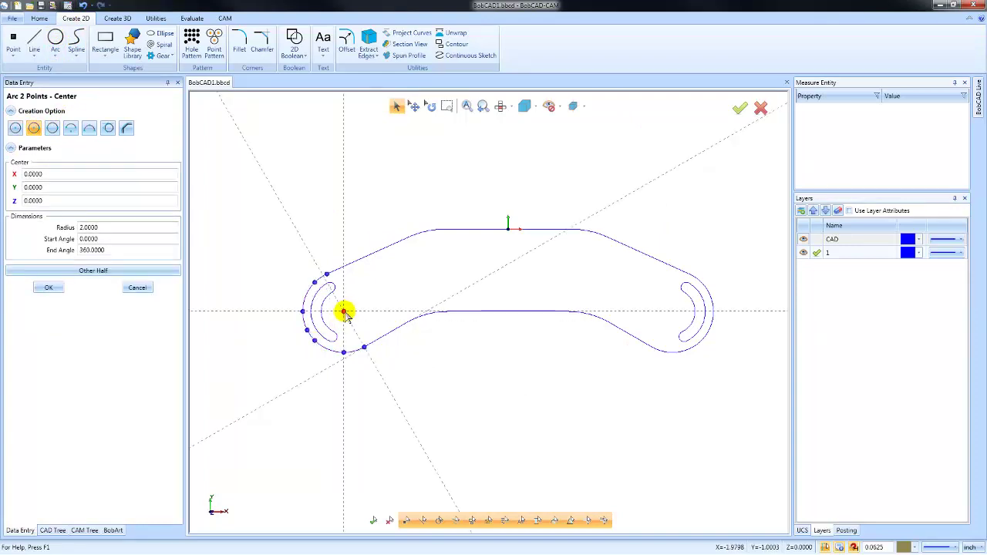
left_click(345, 311)
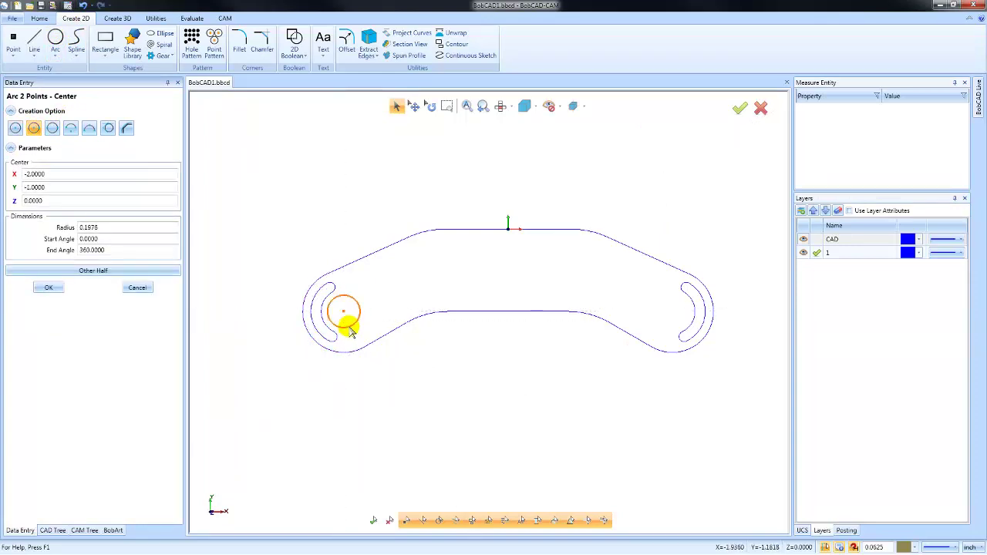
left_click(49, 288)
left_click(137, 288)
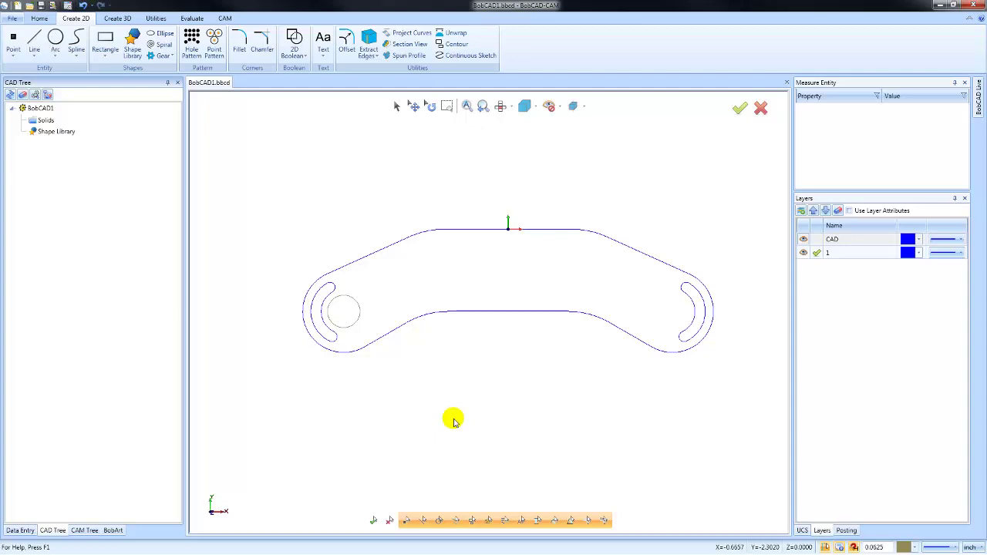
- Window-select the whole link profile and recolour it blue via Modify Attributes
left_click(395, 107)
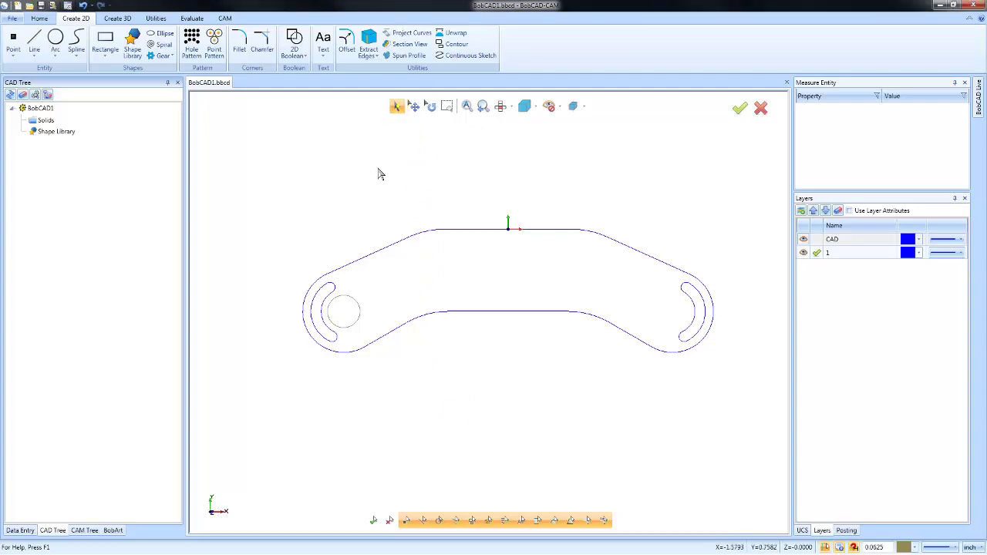
mouse_move(282, 194)
left_mouse_down()
mouse_move(646, 381)
mouse_move(729, 397)
left_mouse_up()
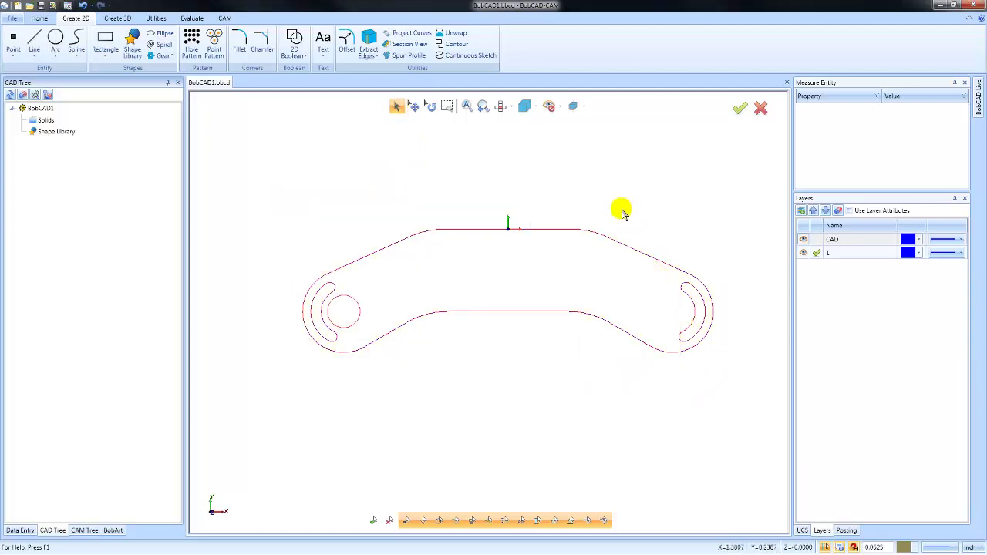
right_click(601, 172)
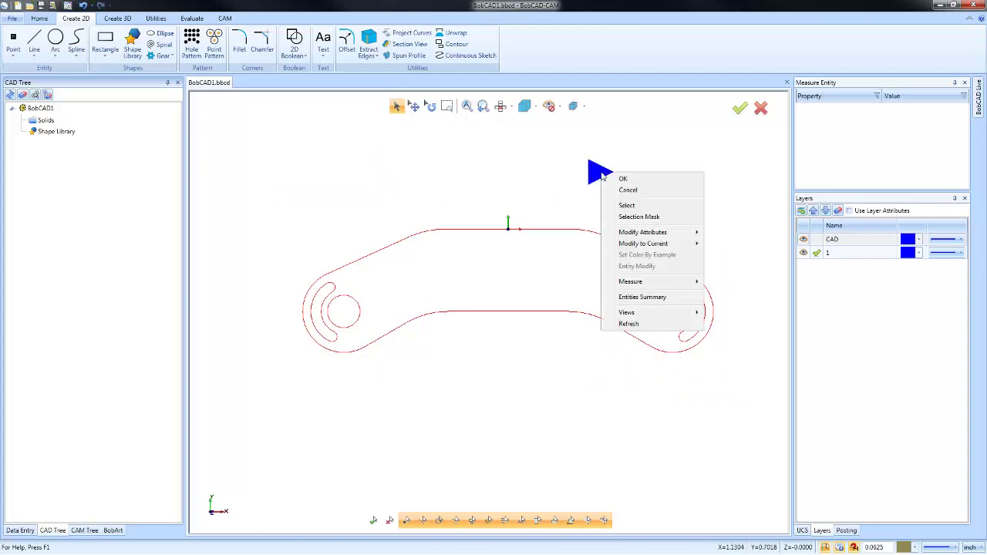
mouse_move(643, 232)
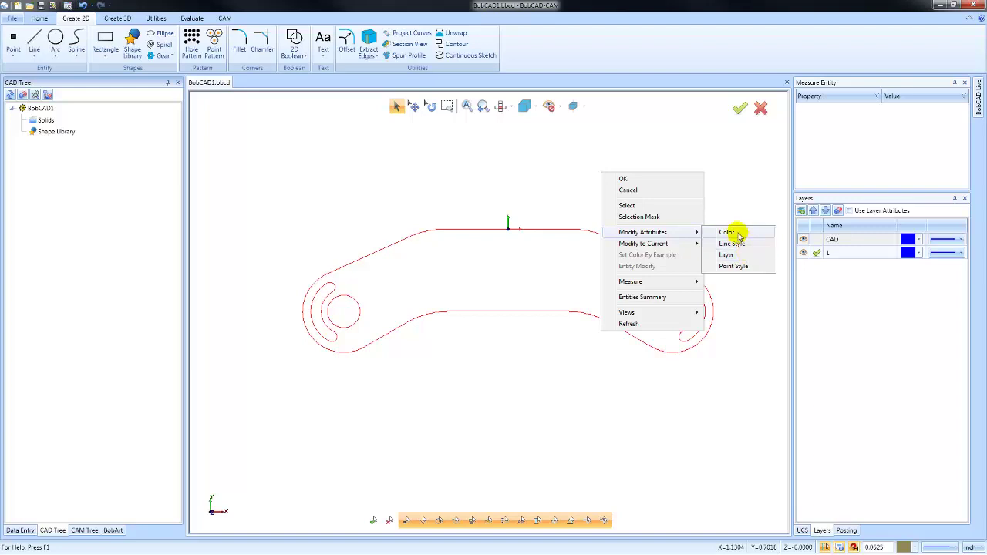
left_click(737, 232)
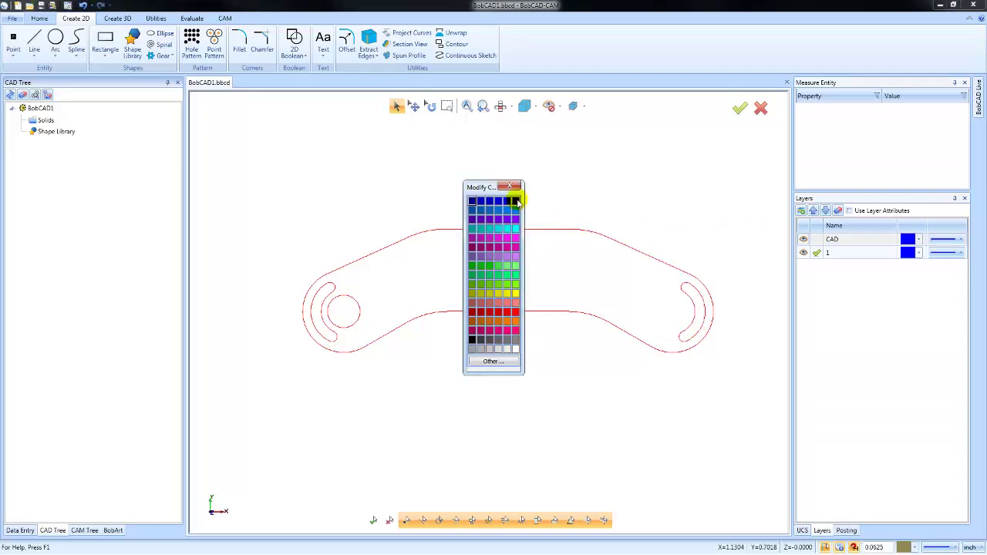
left_click(507, 201)
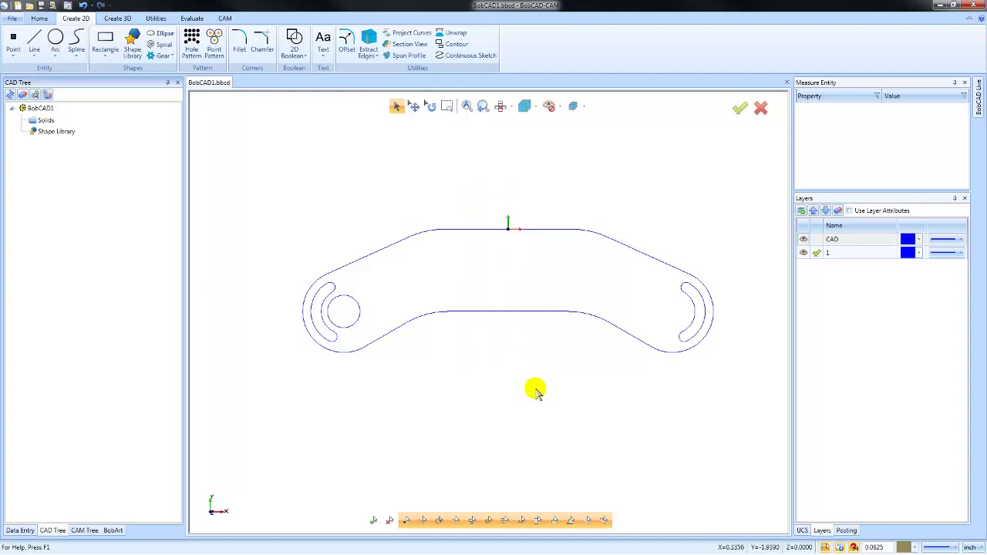